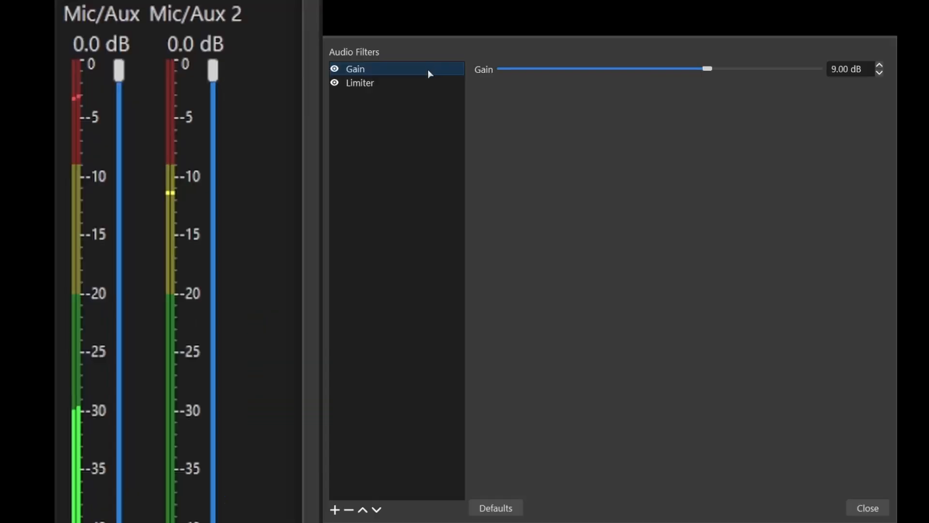
Switch the Limiter filter off and back on, viewing the Gain filter's settings in between.
left_click(420, 82)
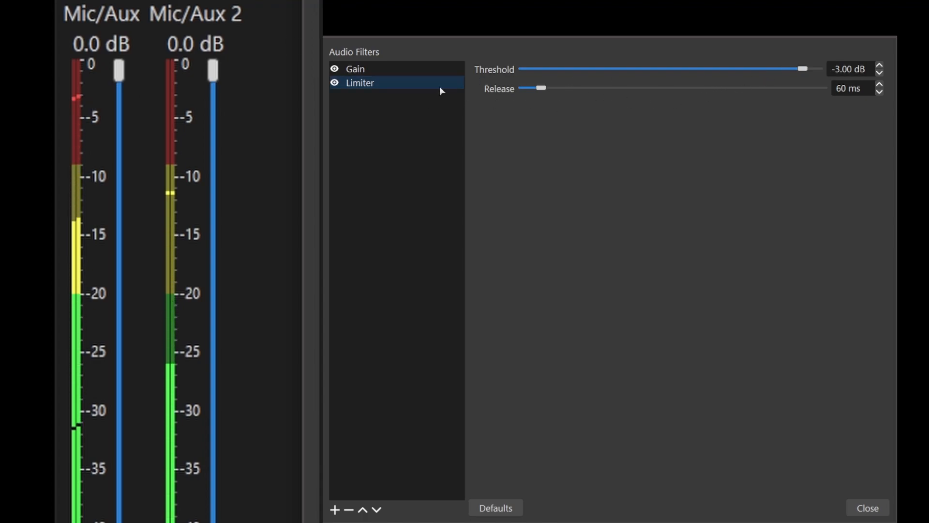
left_click(335, 83)
left_click(335, 69)
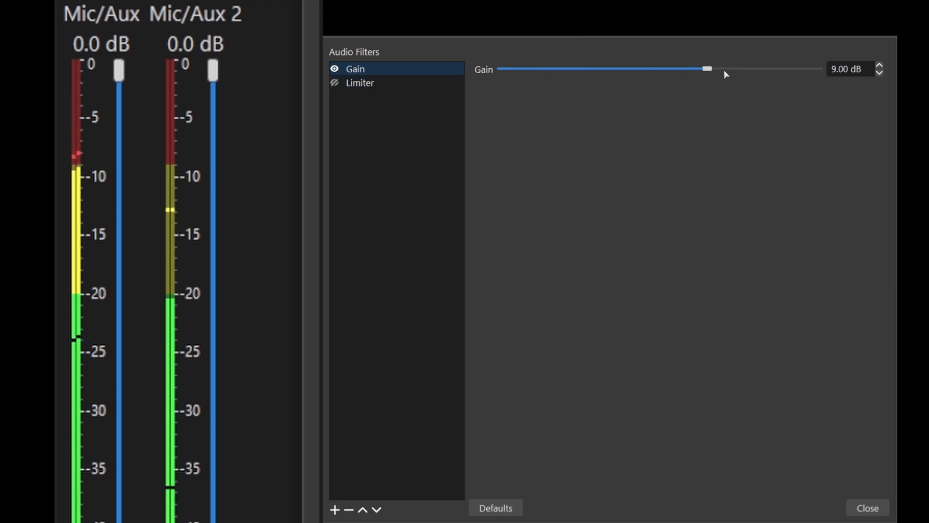
left_click(331, 84)
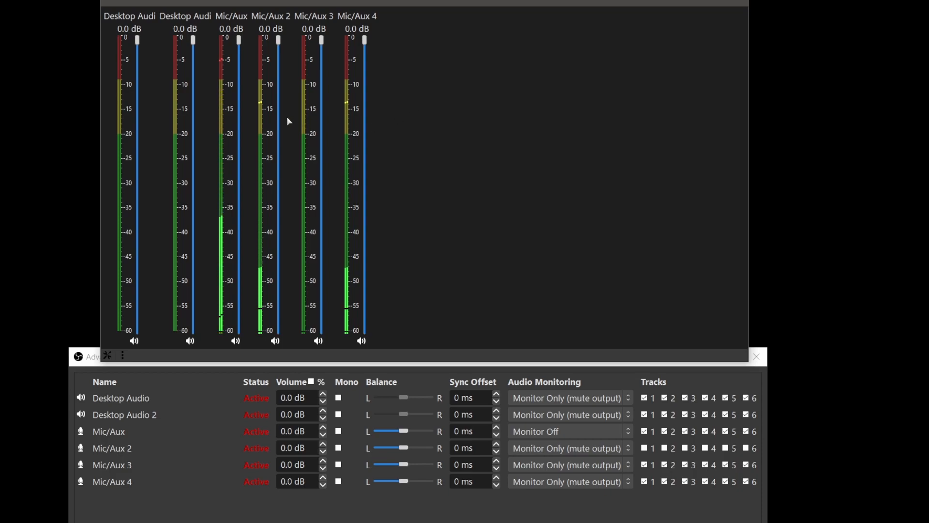
View the Mic/Aux 3 channel's mixer options and reposition the Advanced Audio Properties window.
right_click(312, 107)
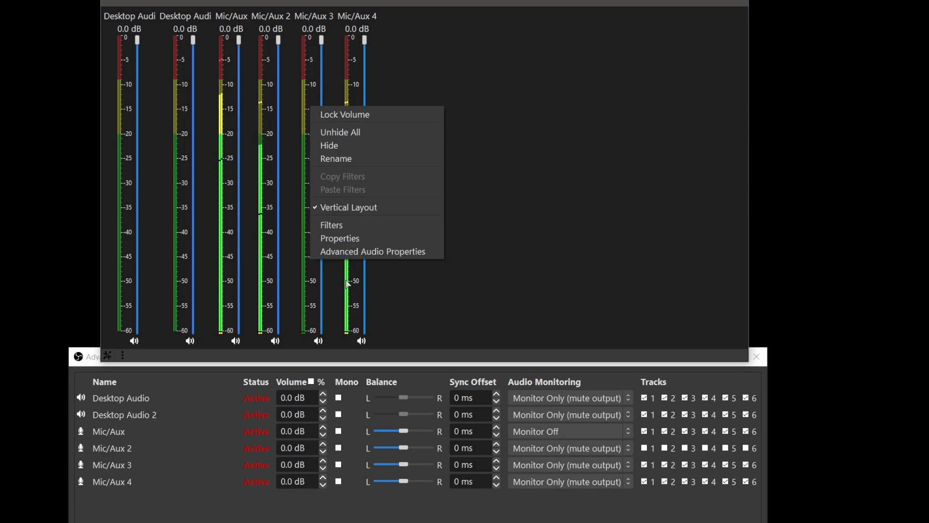
left_click(364, 515)
left_click_drag(359, 363, 338, 363)
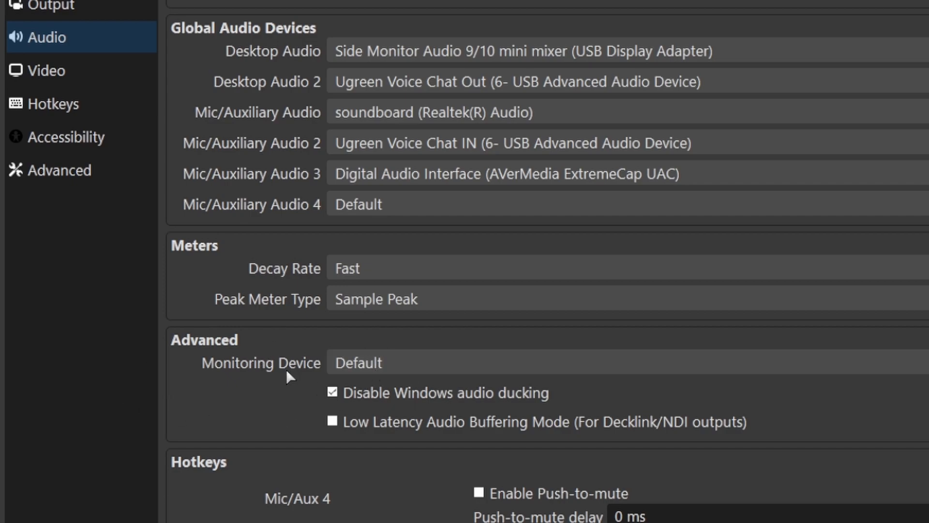
Set the audio monitoring device to Realtek Digital Output (Realtek(R) Audio).
left_click(455, 363)
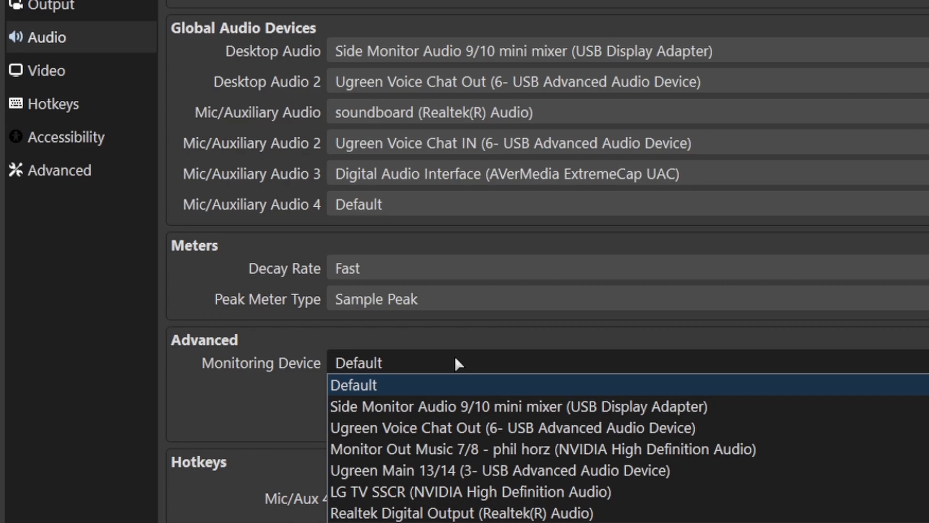
left_click(418, 514)
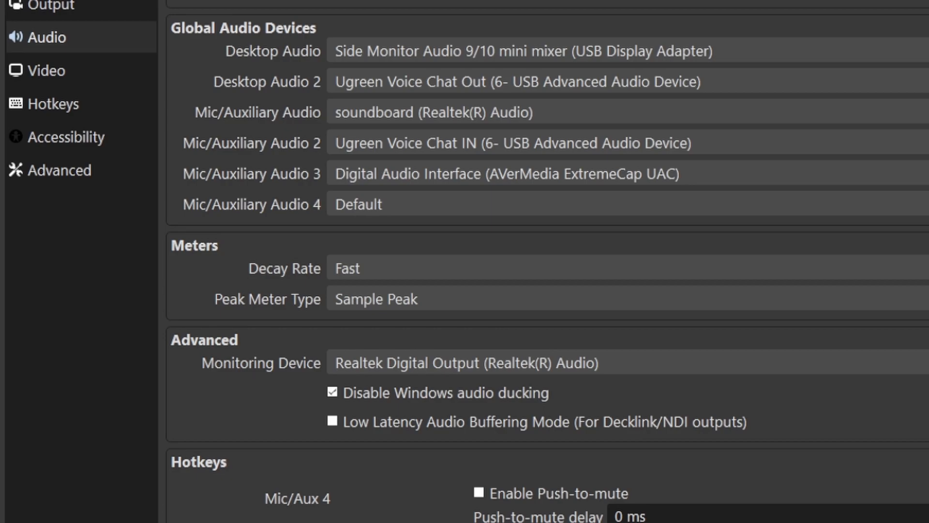
left_click(465, 367)
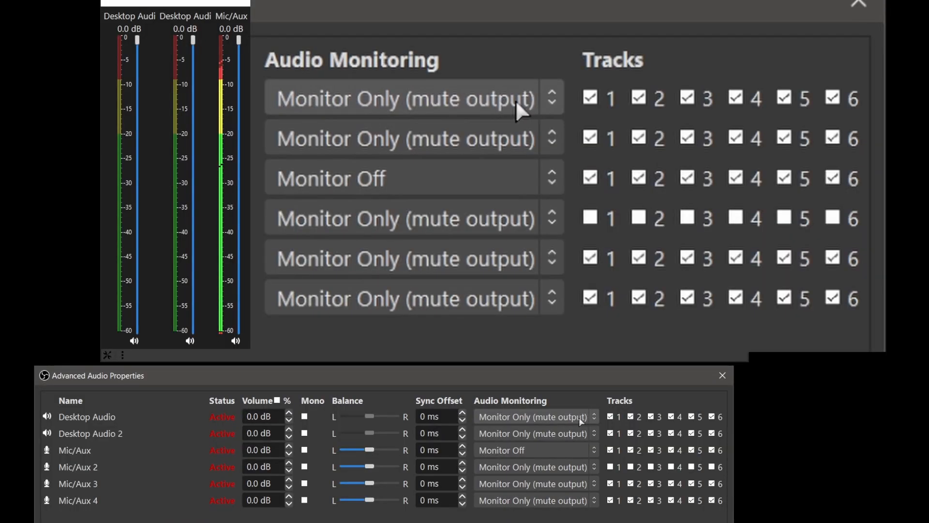
Review the Audio Monitoring choices offered for Desktop Audio and Mic/Aux in the Advanced Audio Properties.
left_click(581, 417)
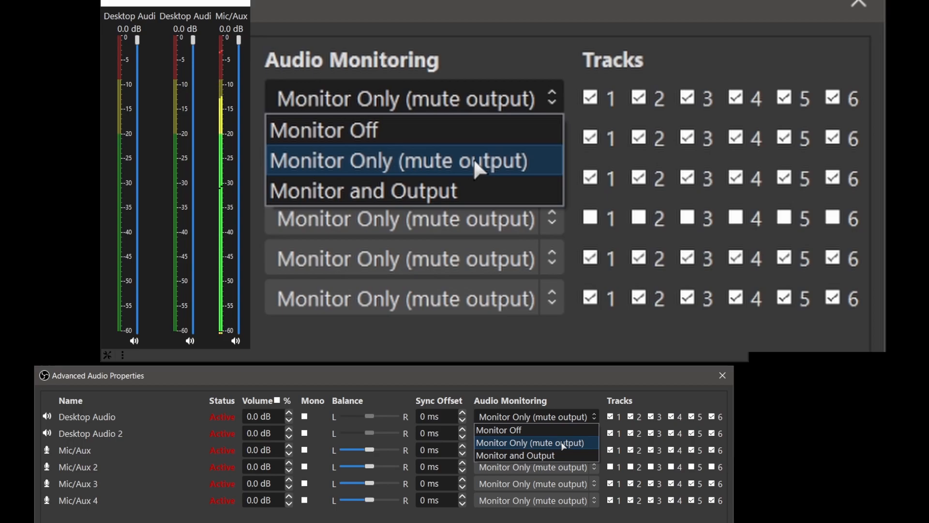
left_click(474, 129)
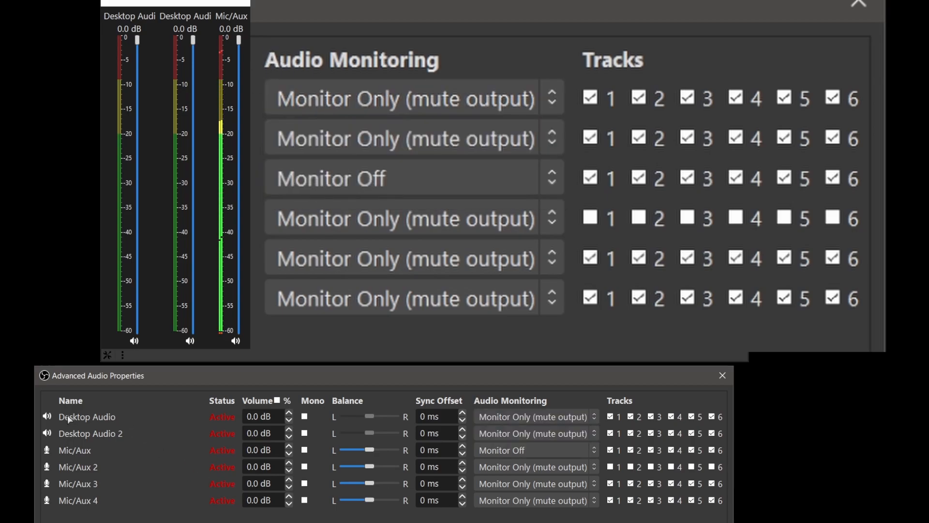
left_click(541, 419)
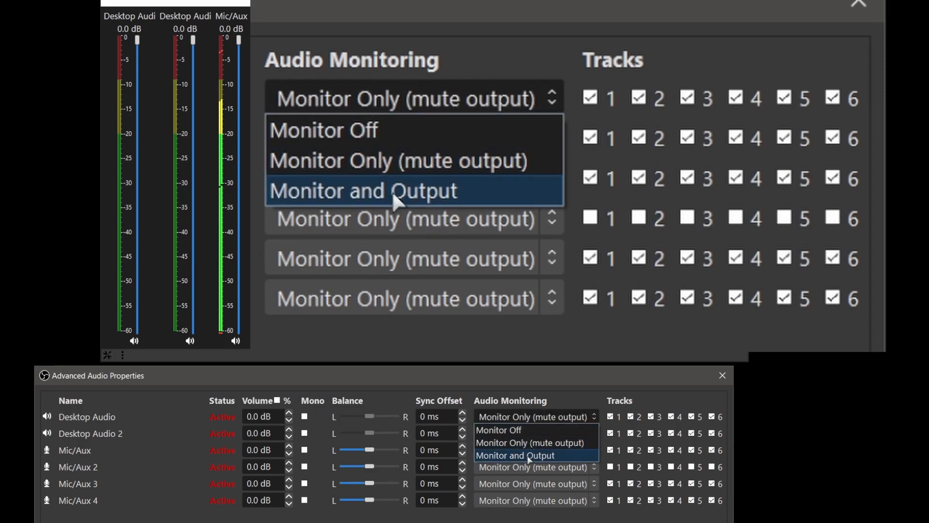
left_click(539, 401)
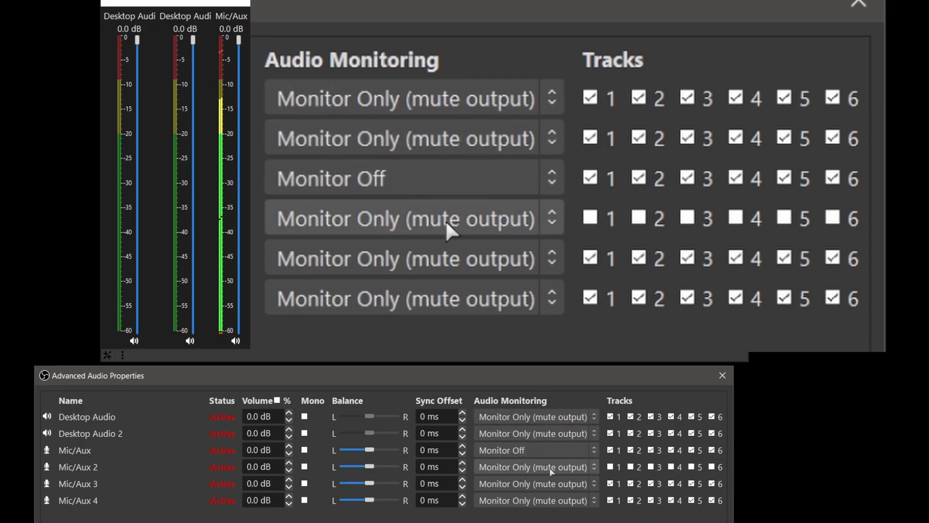
left_click(548, 451)
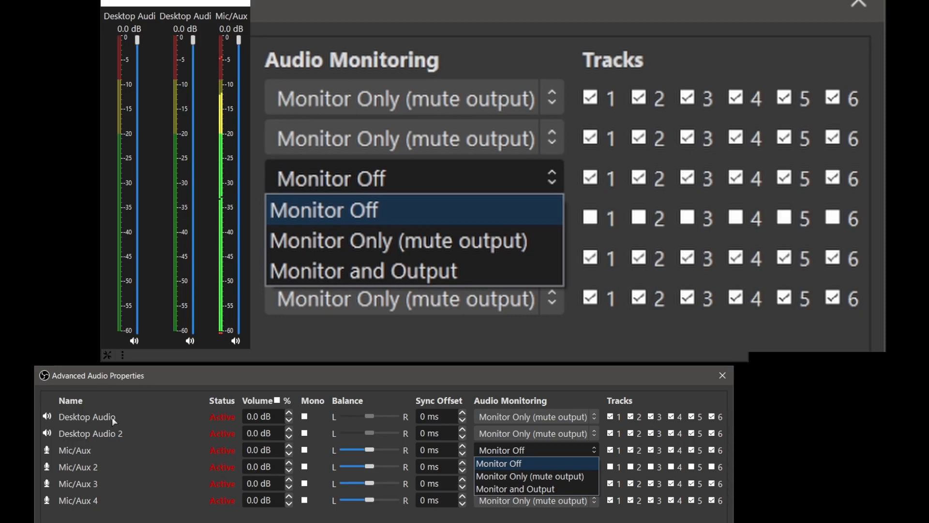
left_click(594, 385)
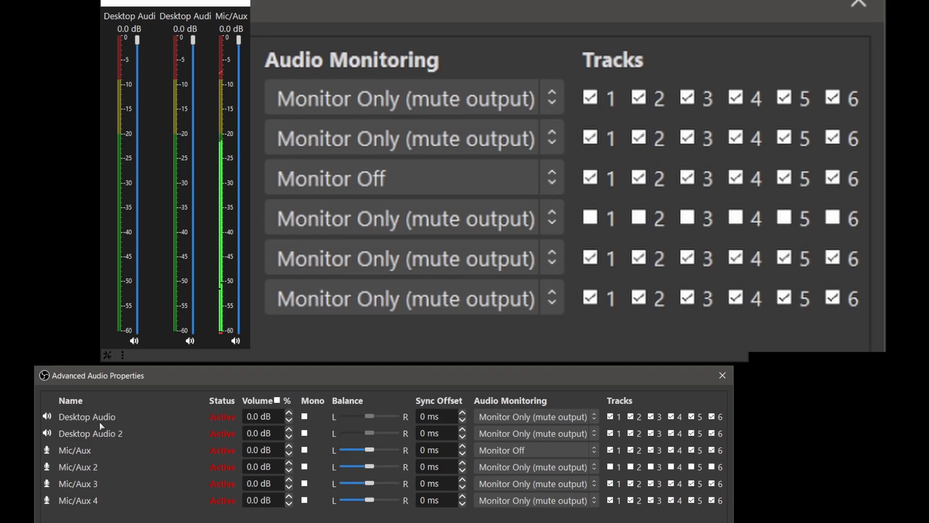
left_click(525, 418)
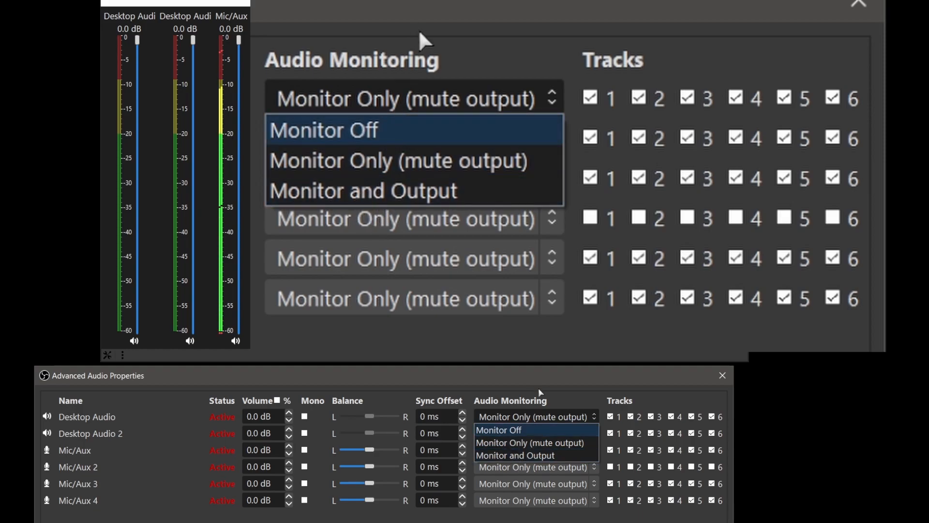
left_click(552, 398)
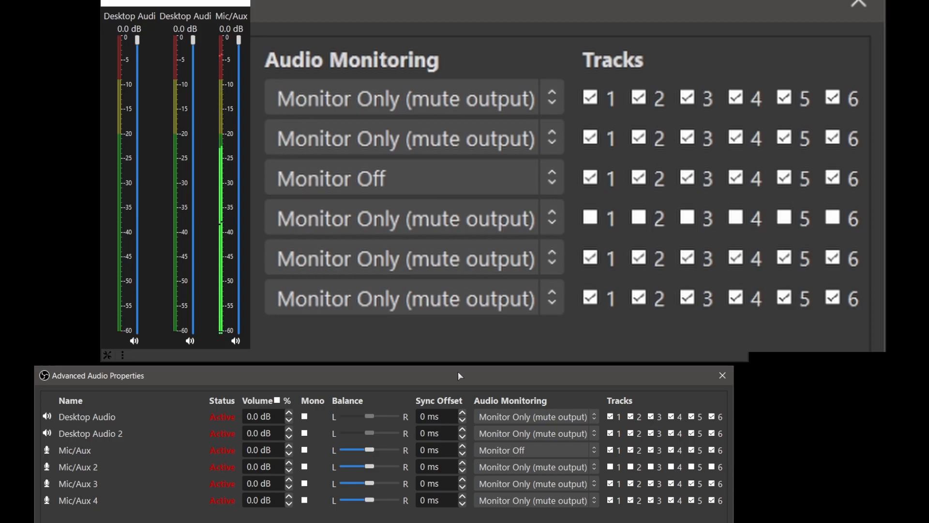
left_click(547, 419)
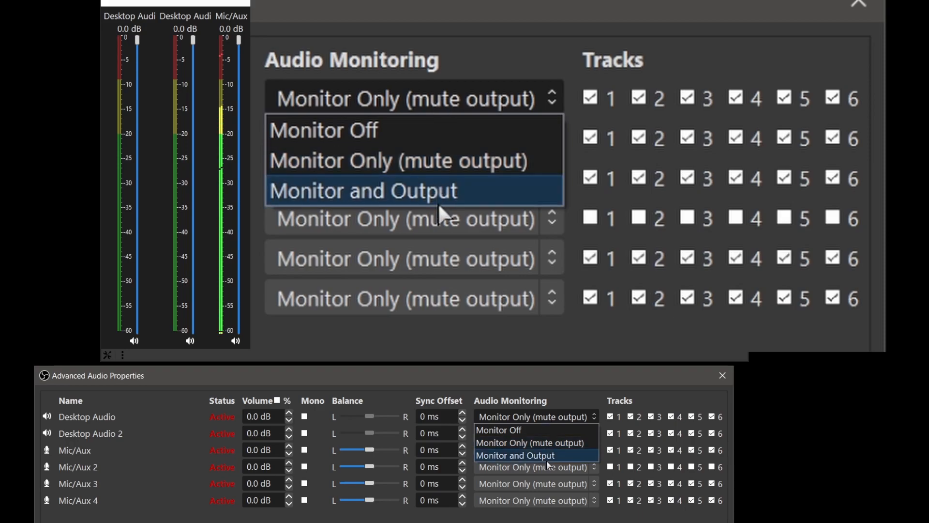
left_click(512, 429)
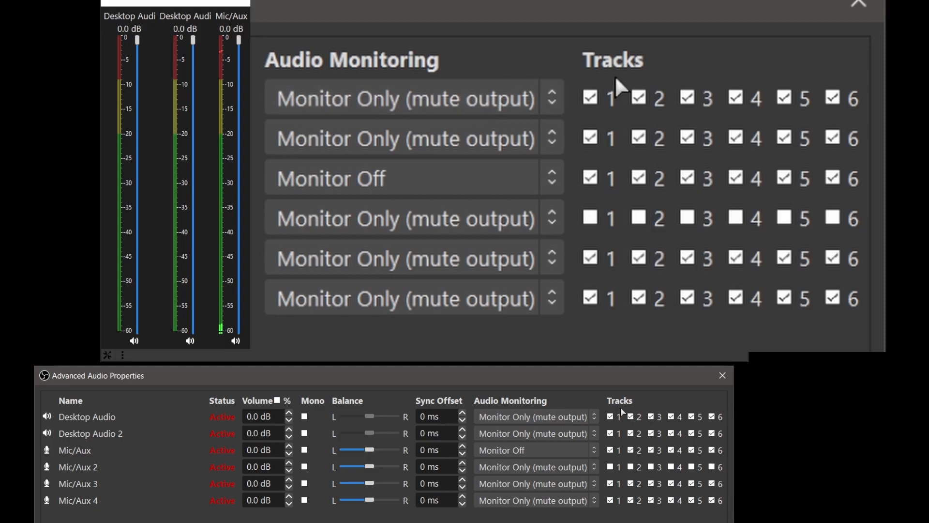
left_click(546, 416)
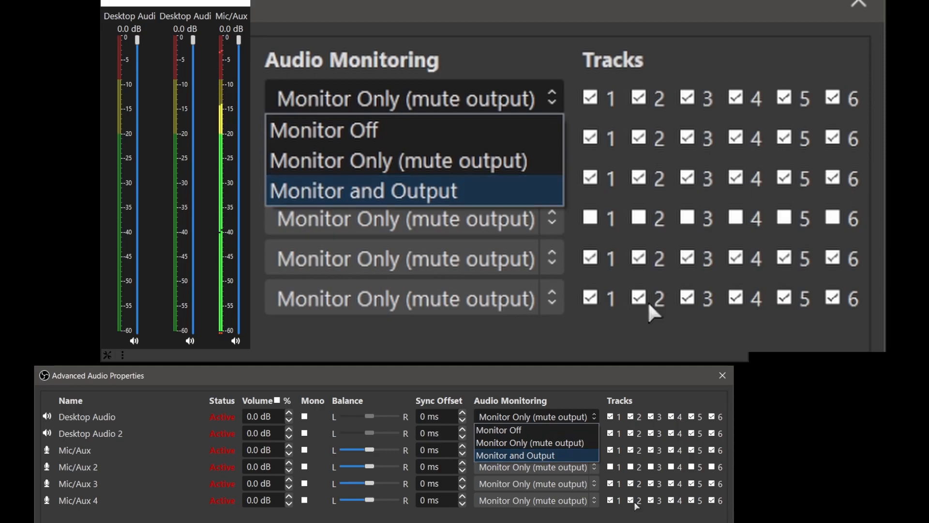
left_click(645, 184)
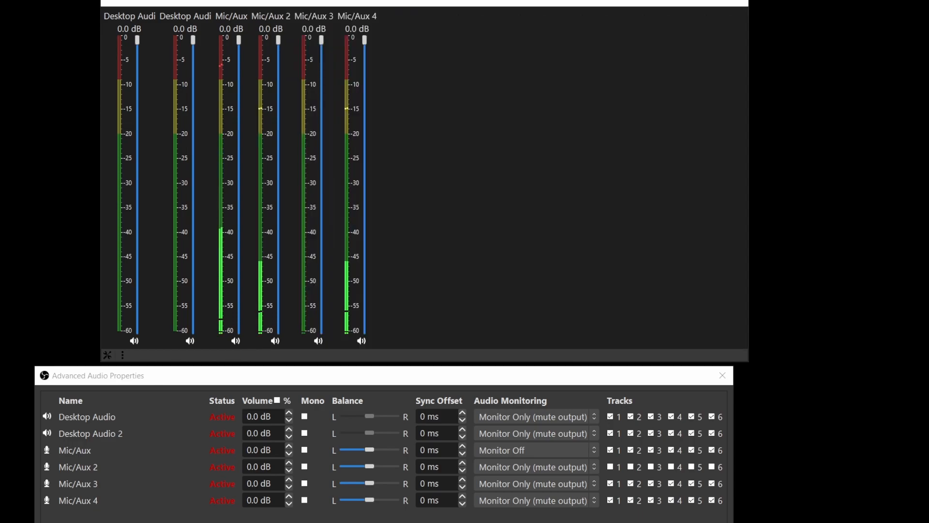
Check the audio track bitrates and names in the Output settings.
left_click_drag(251, 222, 256, 46)
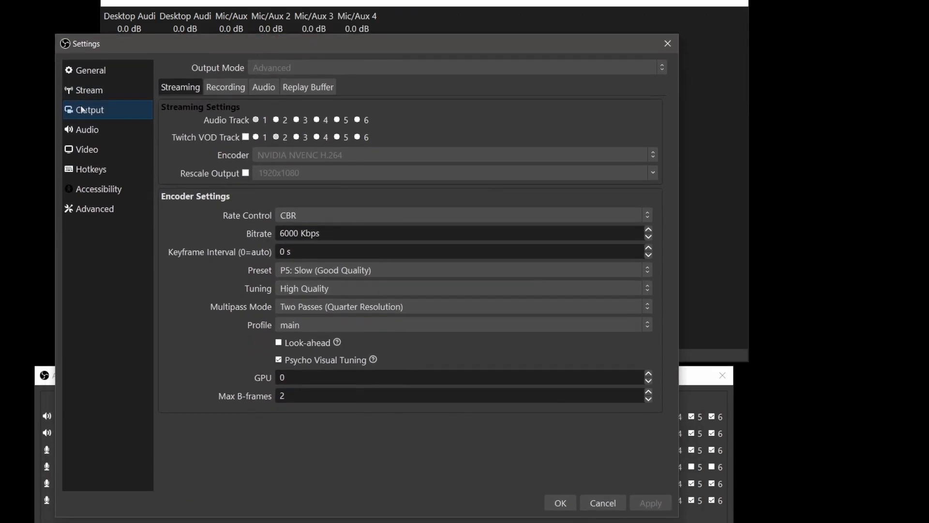
left_click(263, 88)
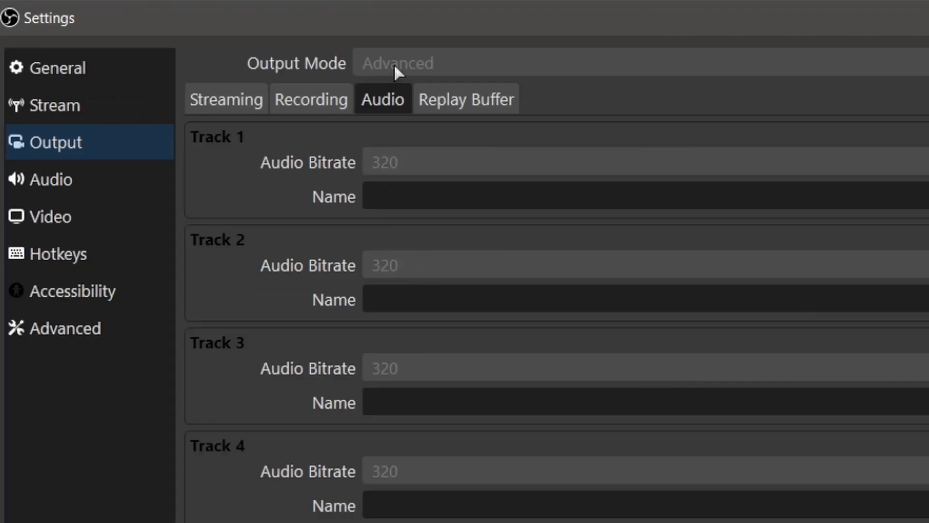
left_click(287, 107)
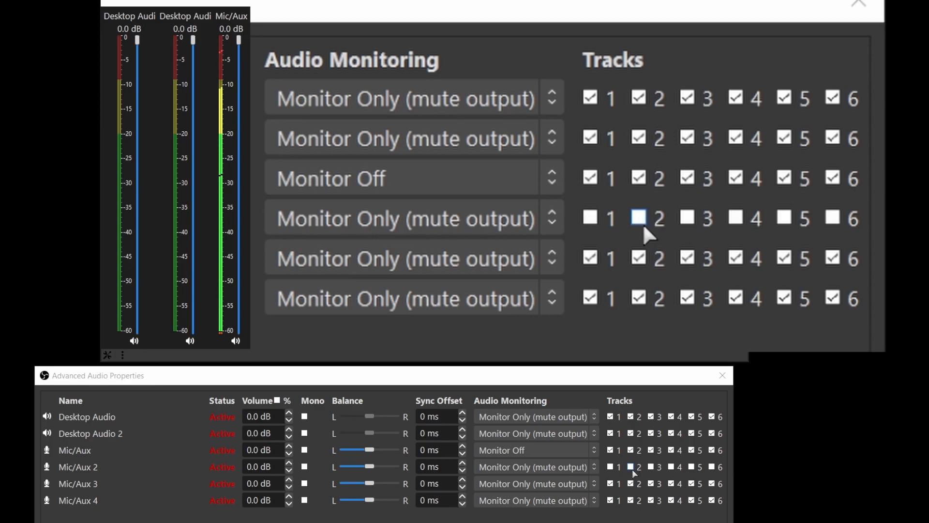
Remove Mic/Aux 3 and Mic/Aux 4 from all six audio tracks.
left_click(631, 484)
left_click(651, 484)
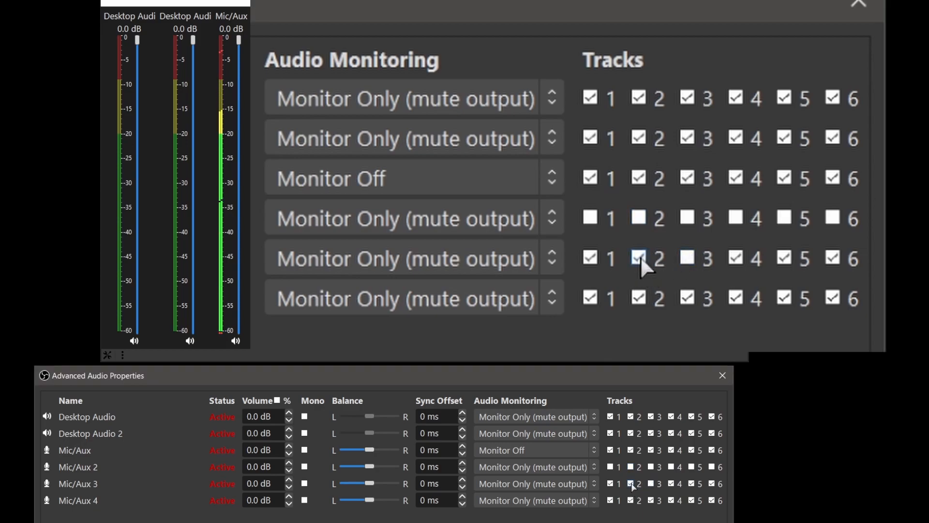
left_click(632, 500)
left_click(652, 500)
left_click(672, 483)
left_click(672, 501)
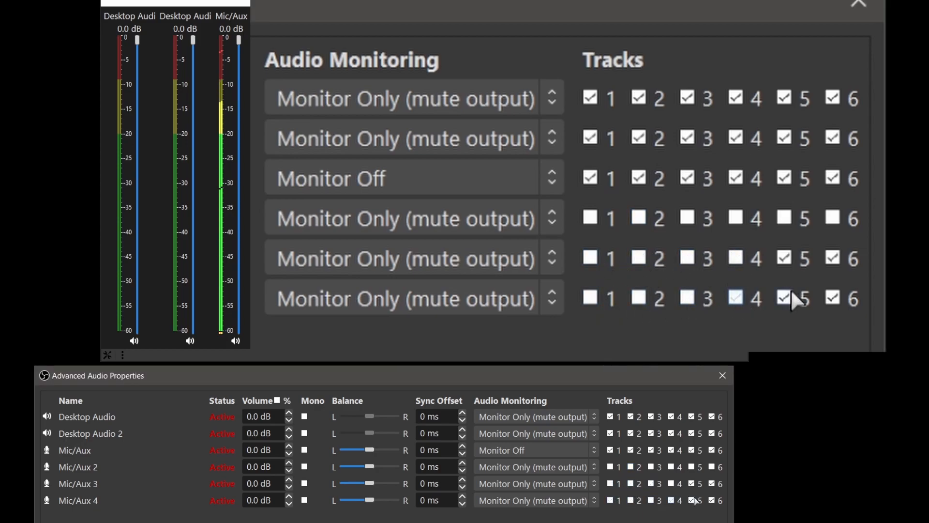
left_click(693, 500)
left_click(692, 483)
left_click(712, 500)
left_click(712, 484)
left_click(713, 450)
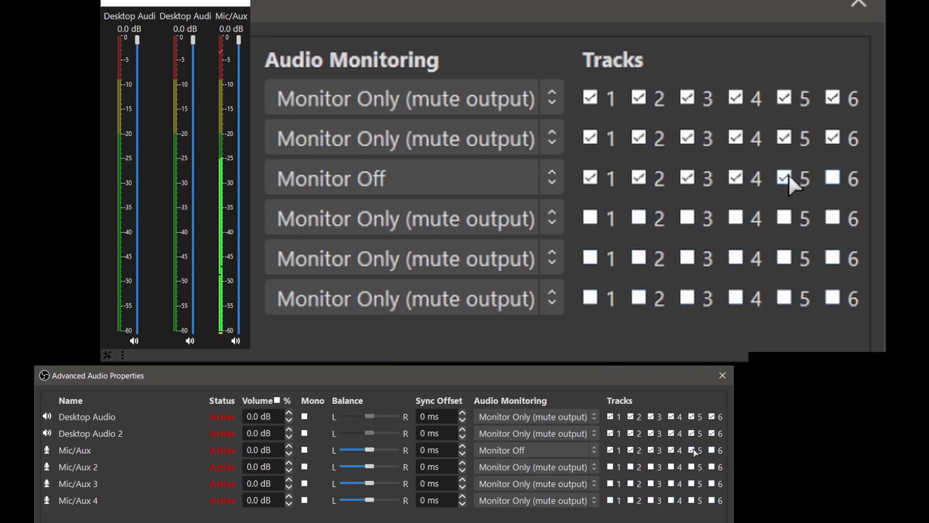
left_click(692, 450)
left_click(713, 451)
Remove Desktop Audio 2 from audio tracks 2 through 6.
left_click(712, 433)
left_click(692, 433)
left_click(652, 433)
left_click(632, 434)
left_click(673, 433)
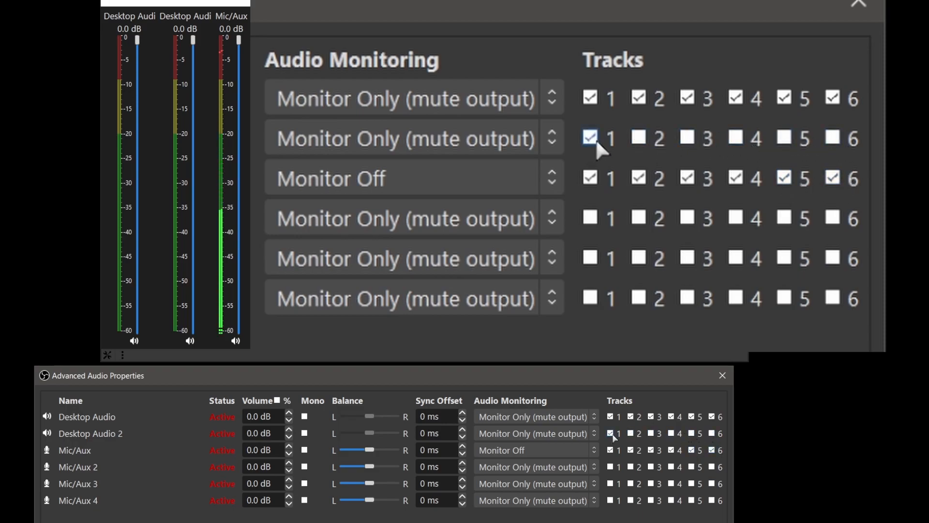
Remove Mic/Aux from audio tracks 2 through 6.
left_click(632, 450)
left_click(652, 450)
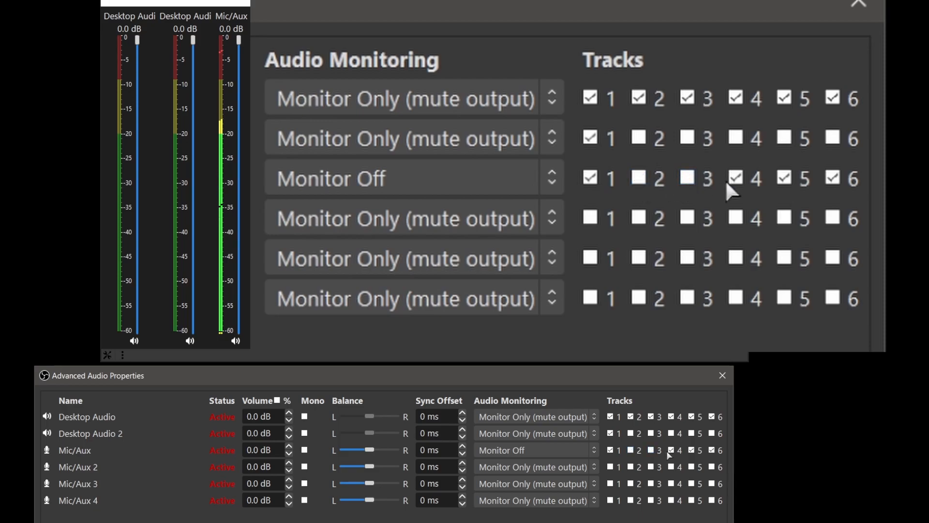
left_click(693, 450)
left_click(673, 450)
left_click(713, 450)
Remove Desktop Audio from all six audio tracks and Desktop Audio 2 from track 1.
left_click(713, 417)
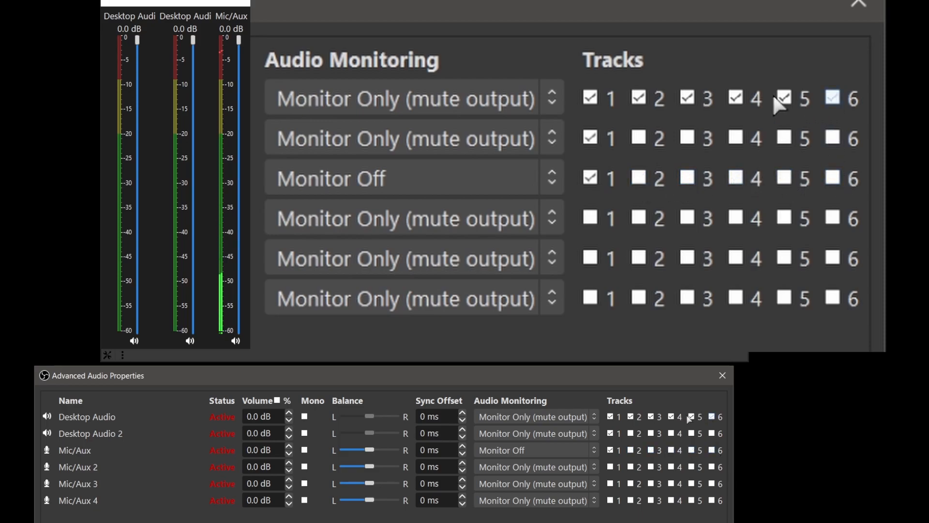
left_click(693, 417)
left_click(673, 416)
left_click(652, 416)
left_click(631, 417)
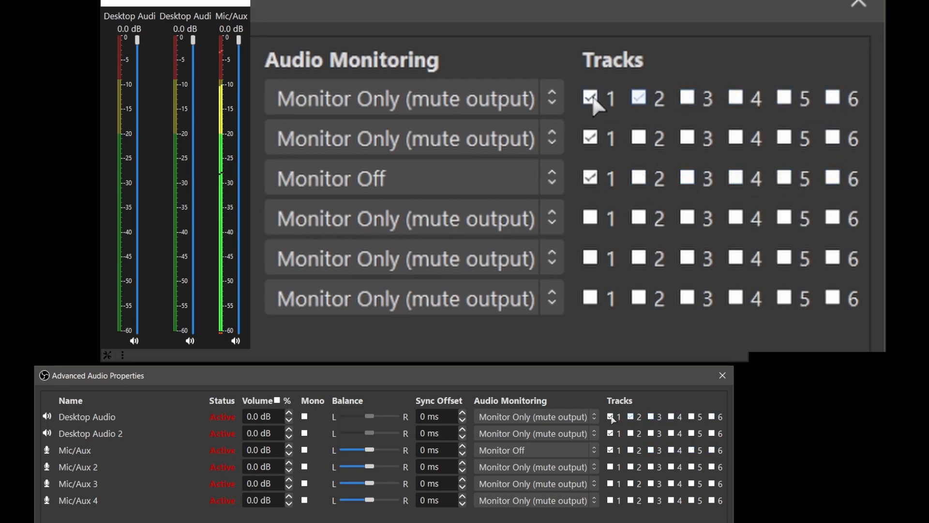
left_click(611, 417)
left_click(611, 433)
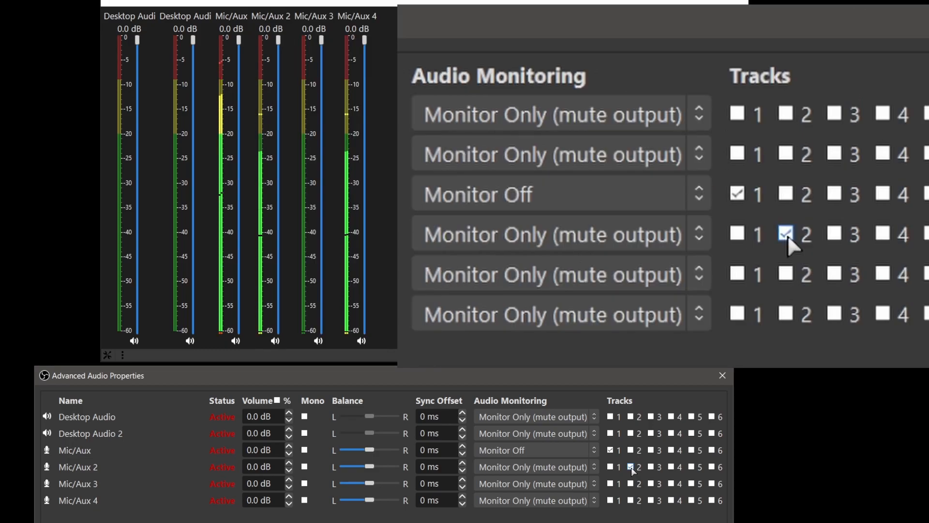
Lower the Mic/Aux 2 volume to -6.5 dB and assign that source to audio track 2.
left_click_drag(278, 41, 276, 115)
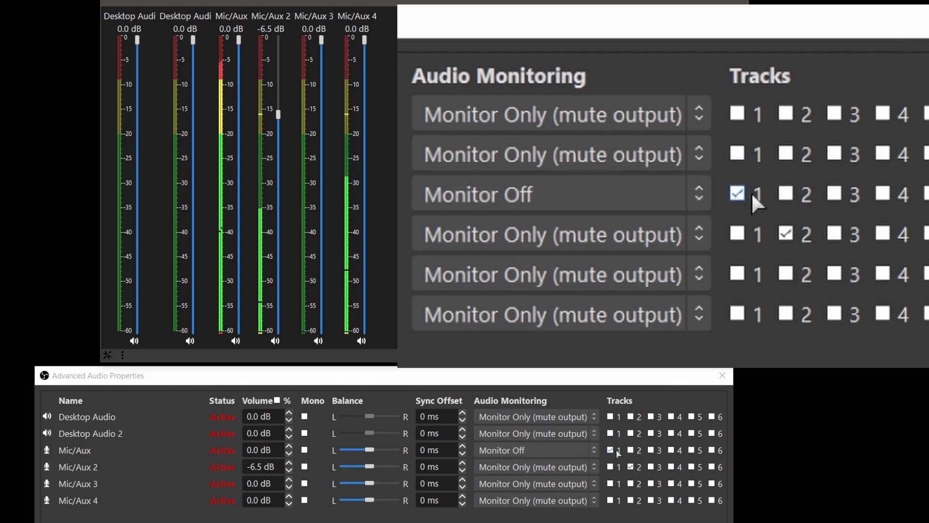
left_click(786, 233)
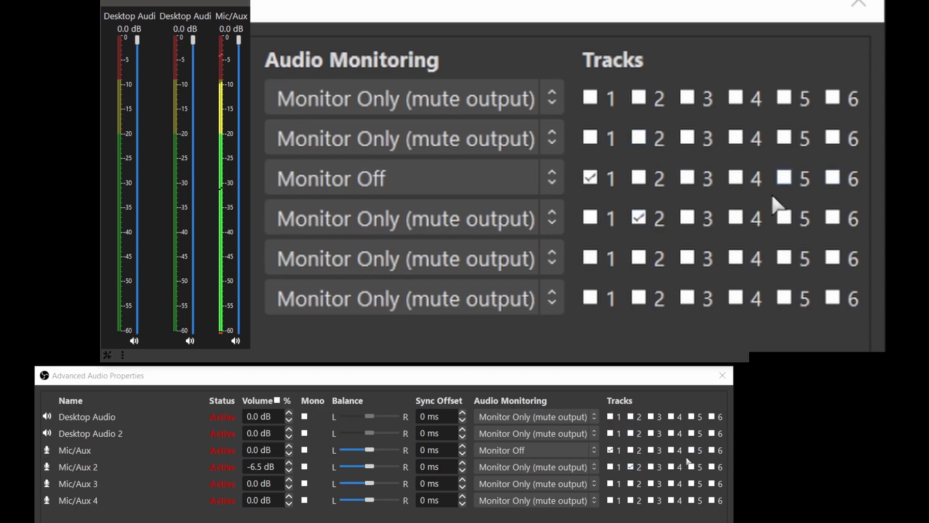
Assign Desktop Audio to audio tracks 1 and 3.
left_click(688, 96)
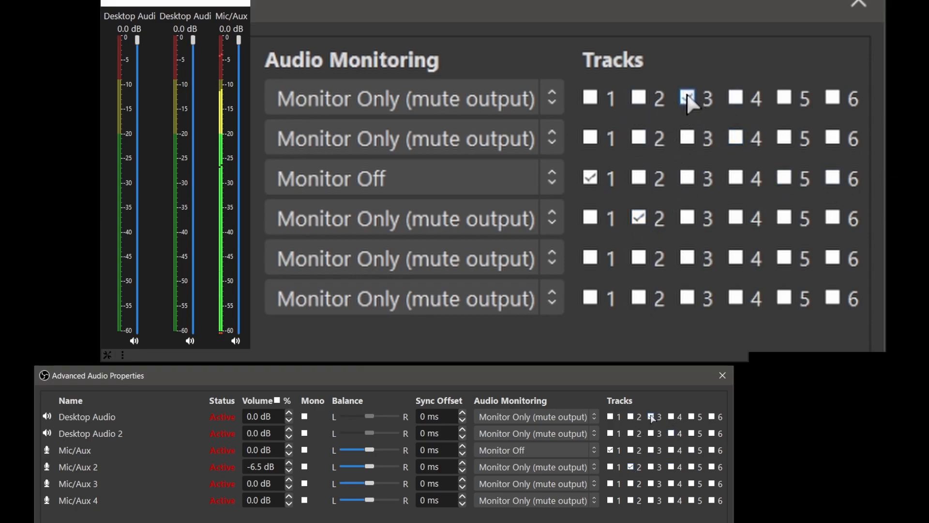
left_click(635, 103)
left_click(633, 417)
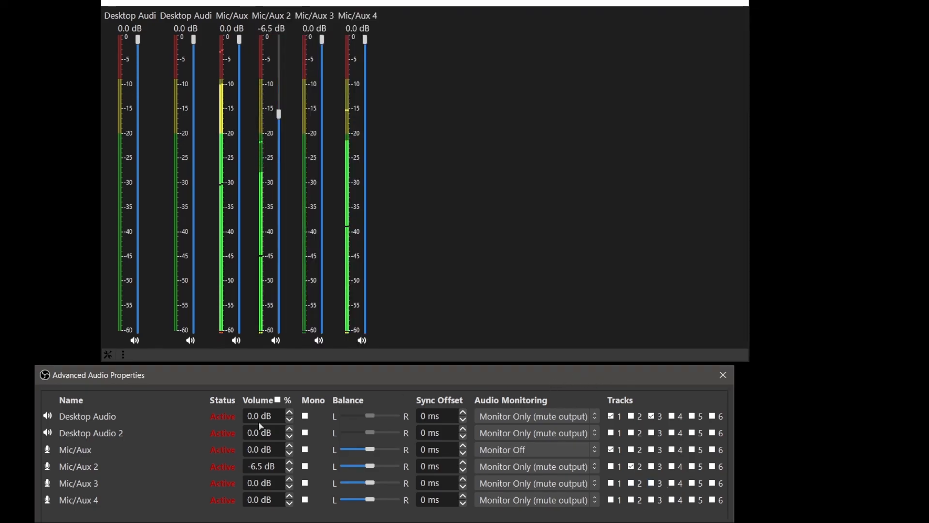
left_click_drag(659, 383, 686, 380)
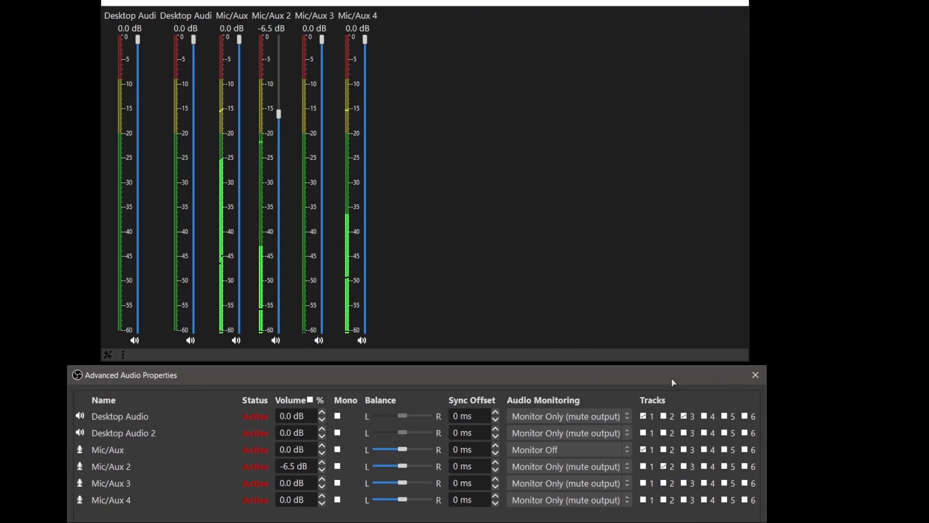